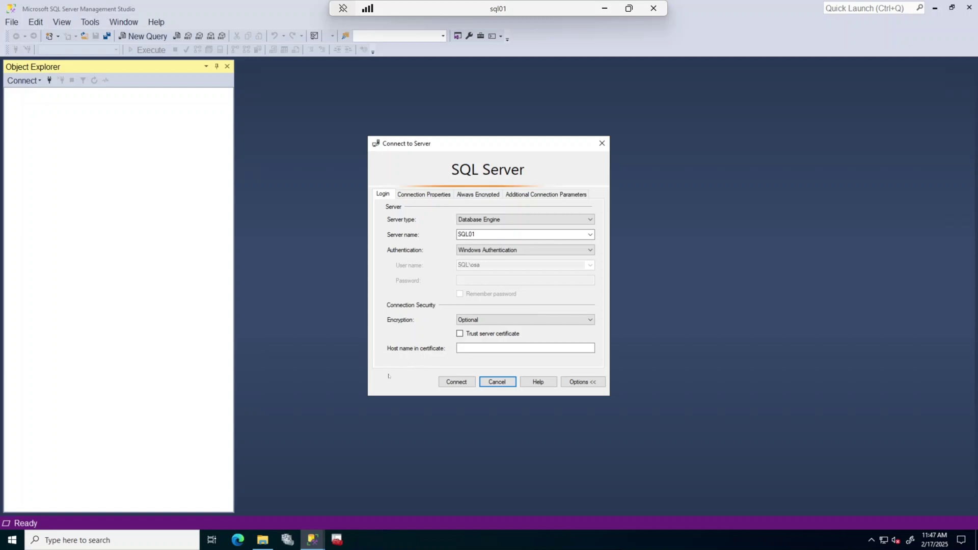
- Retry the SSMS connection to SQL01, which fails again with Named Pipes network error 40
left_click(456, 381)
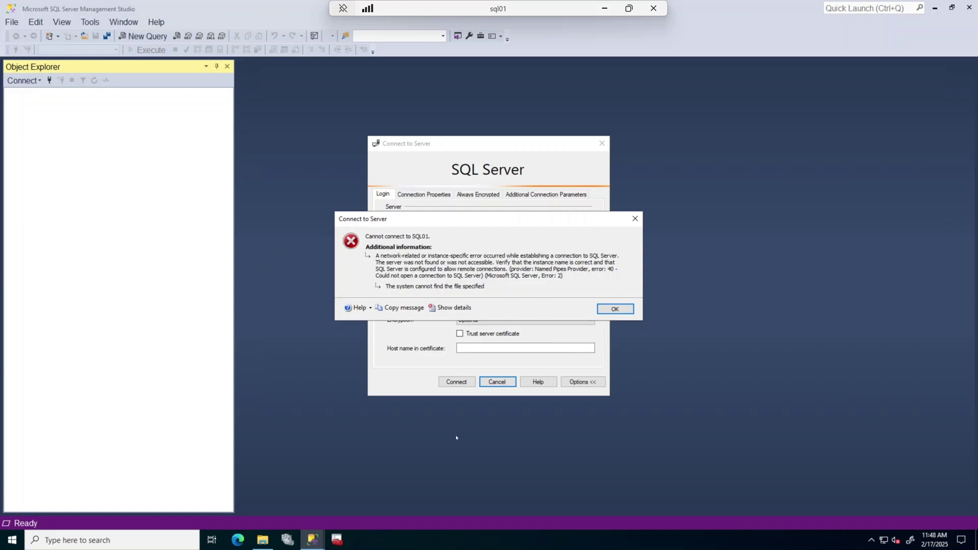
- Launch Configuration Manager elevated and try starting SQL Server (MSSQLSERVER), which times out
left_click(336, 540)
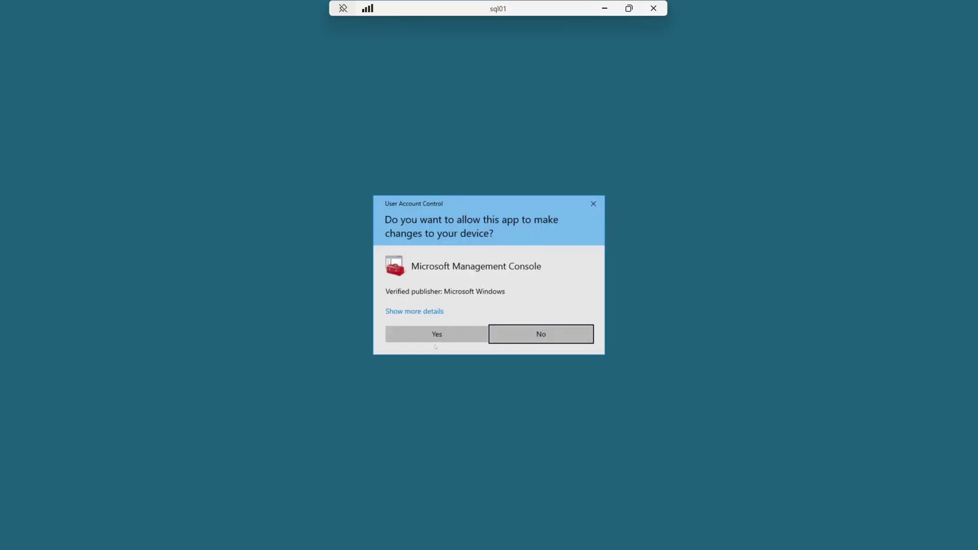
left_click(418, 333)
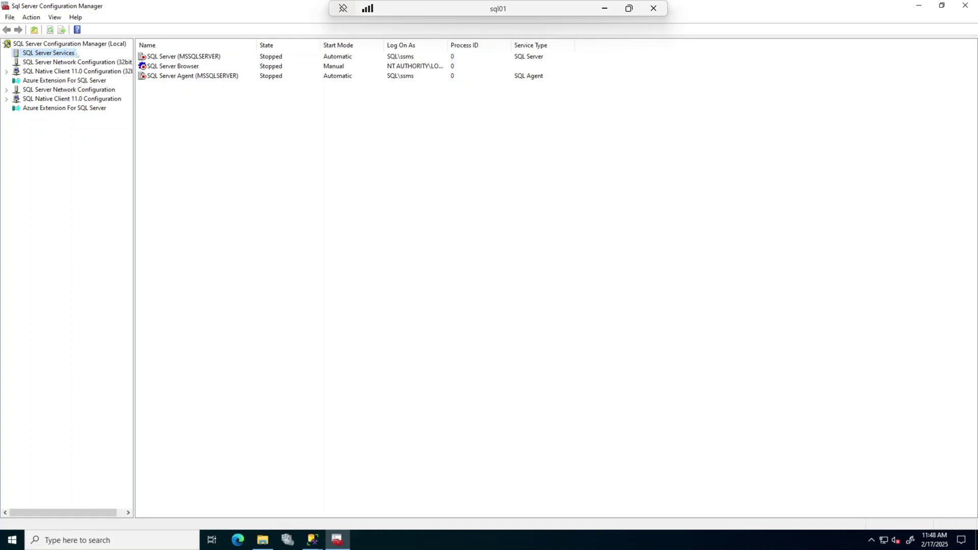
left_click(184, 57)
right_click(189, 60)
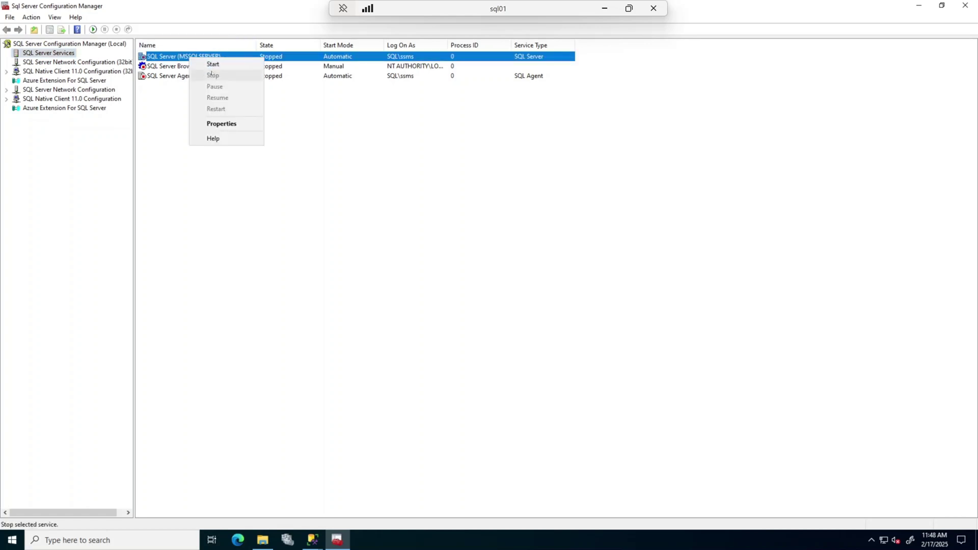
left_click(212, 63)
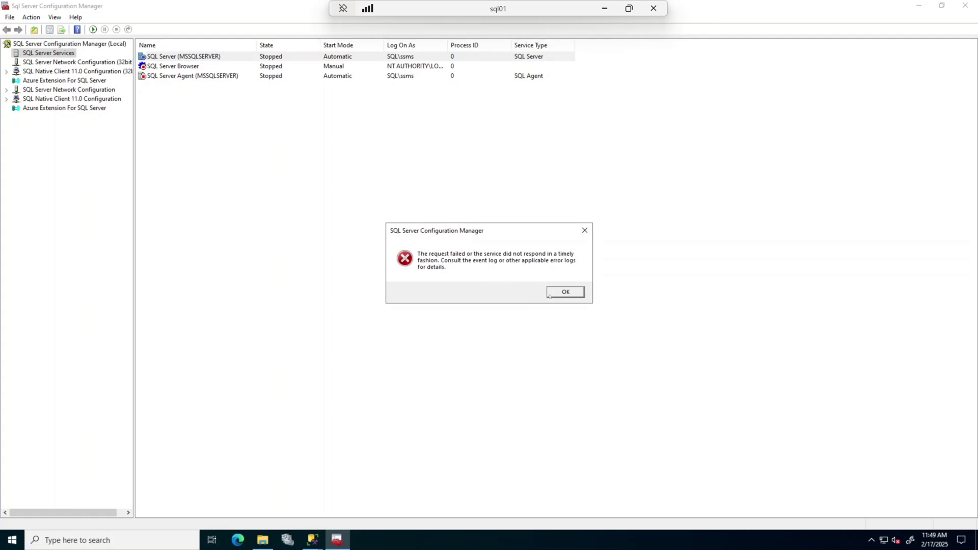
left_click(565, 292)
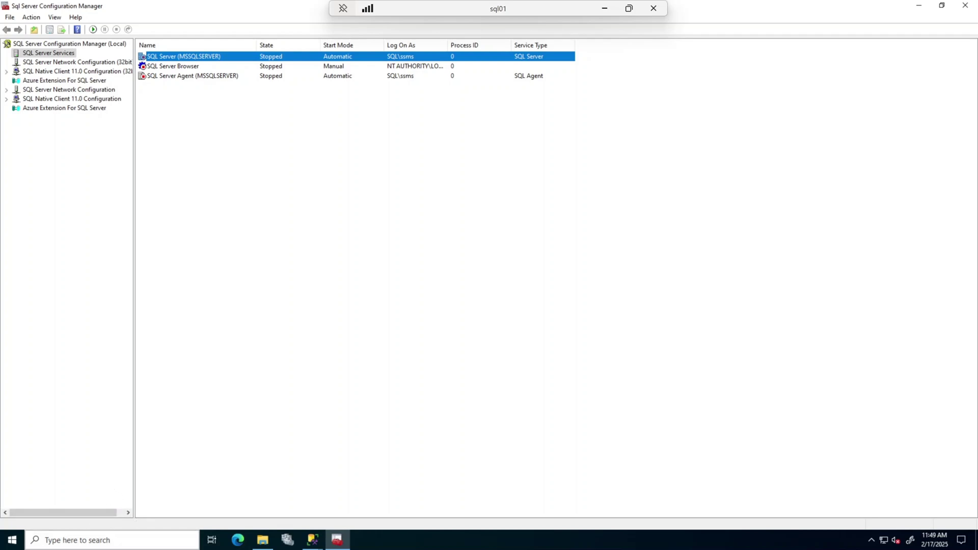
- Find Application log error 17051, 'SQL Server evaluation period has expired', then close Event Viewer
left_click(88, 540)
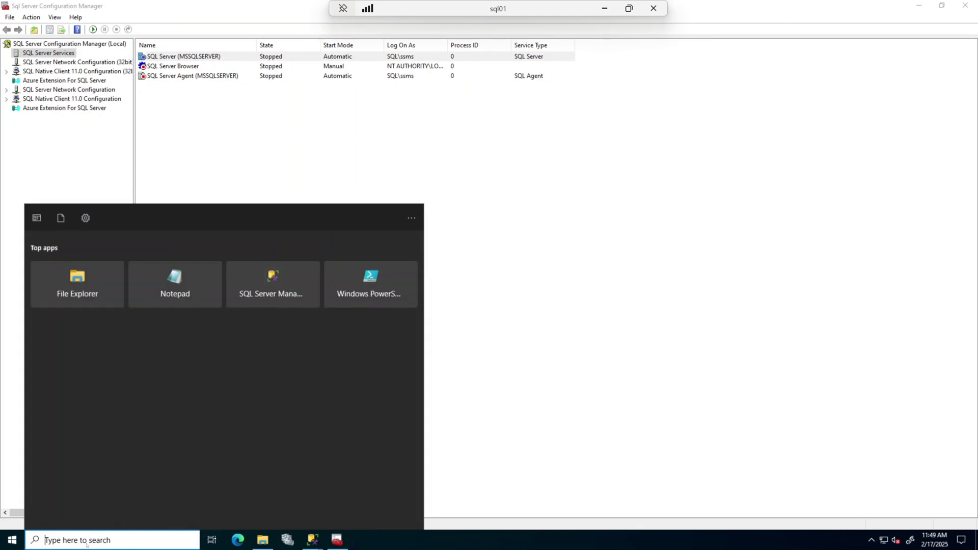
type("ev")
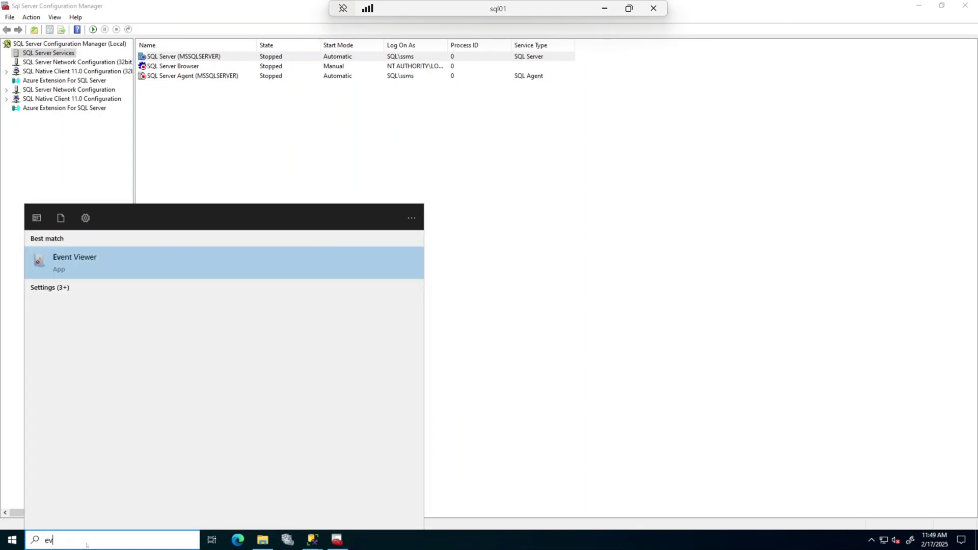
left_click(89, 268)
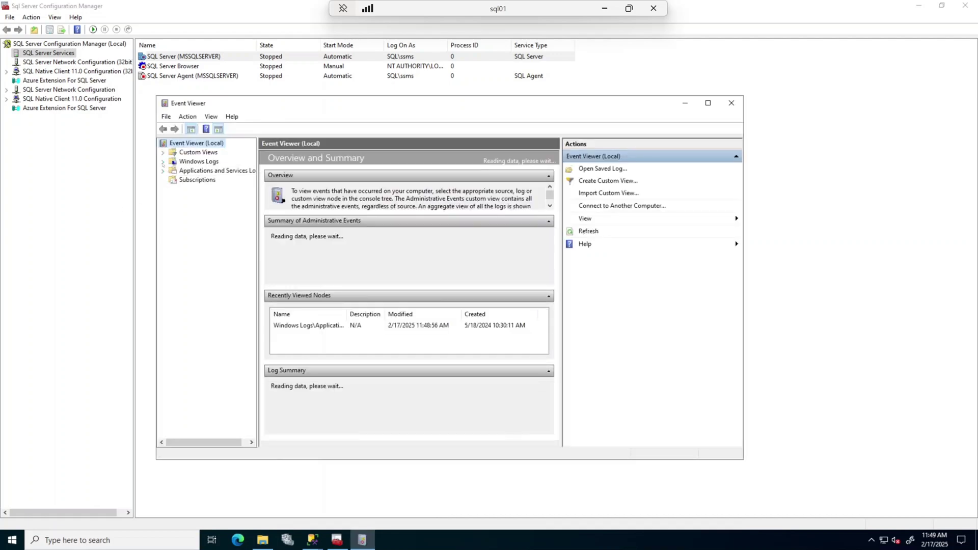
double_click(199, 161)
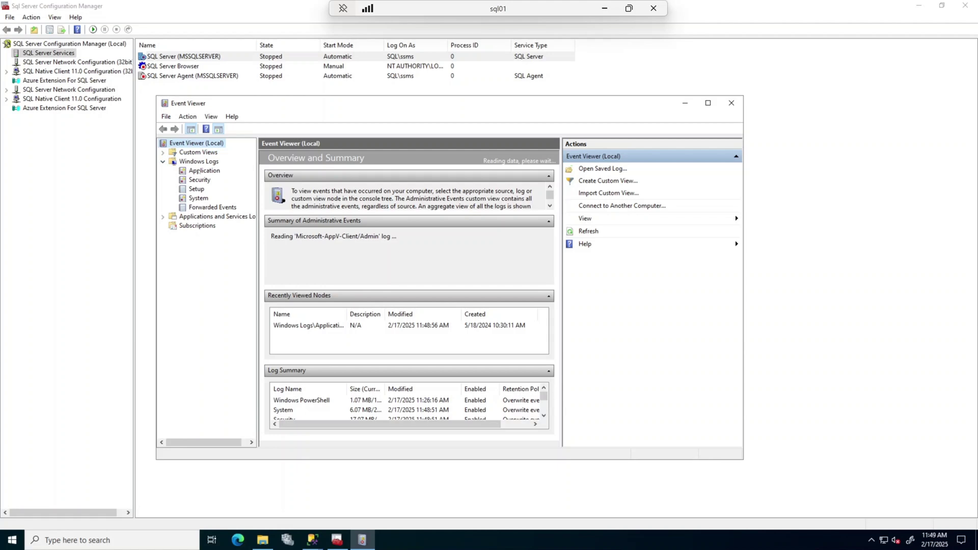
left_click(203, 171)
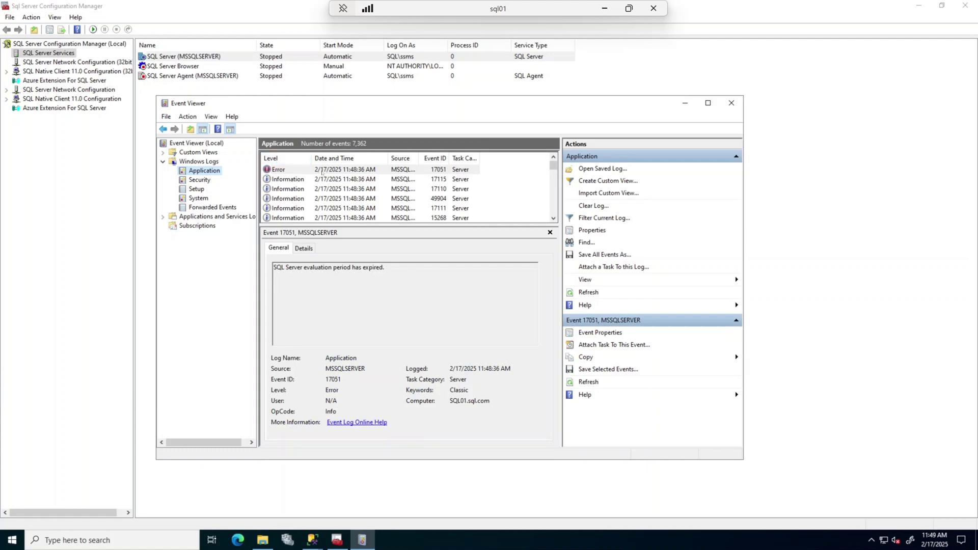
left_click(326, 170)
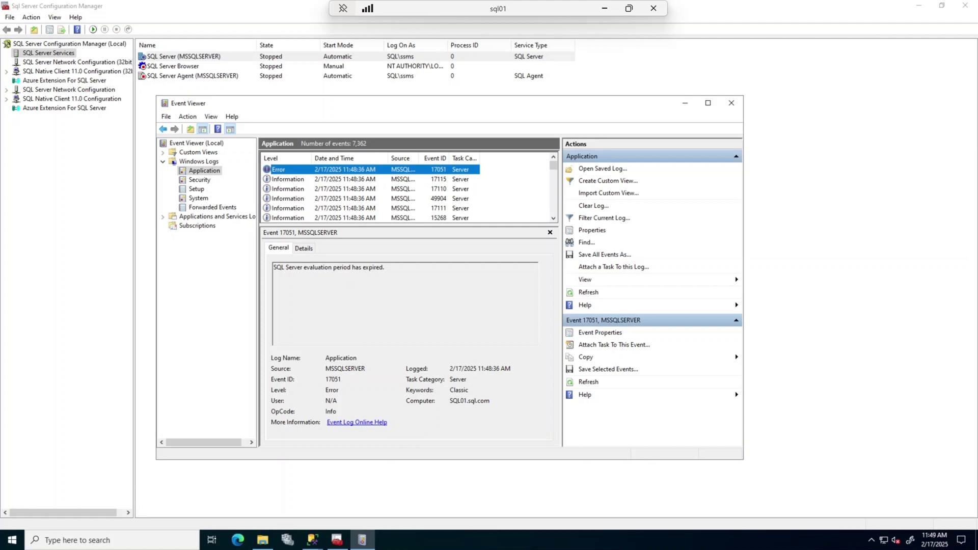
left_click_drag(385, 268, 272, 268)
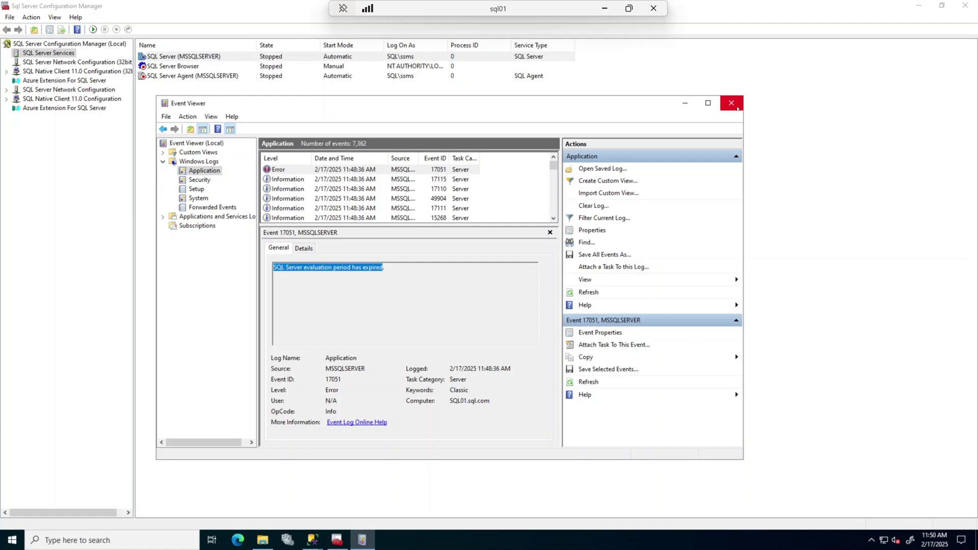
left_click(731, 102)
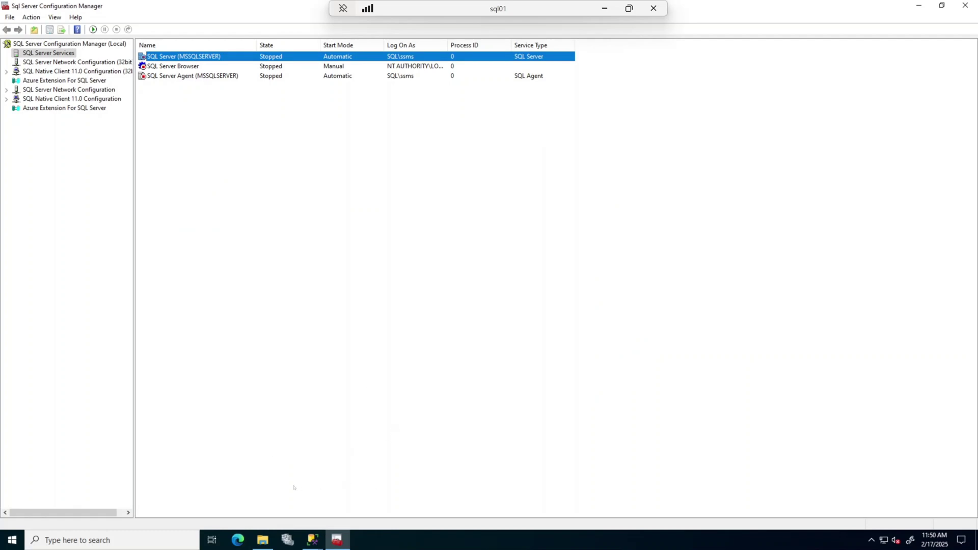
- Run SETUP.EXE from the Evaluation_ENU folder as administrator, approving the UAC prompt
left_click(263, 541)
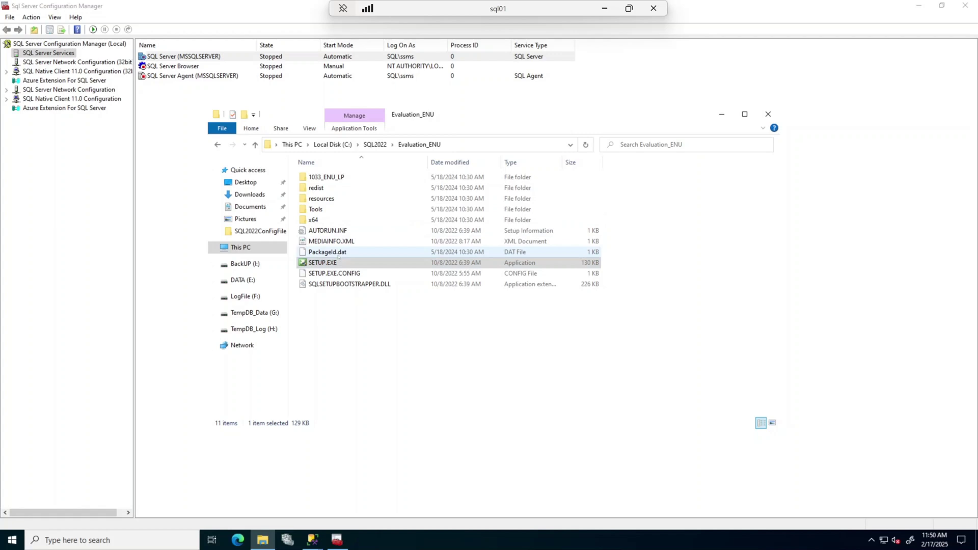
left_click(323, 262)
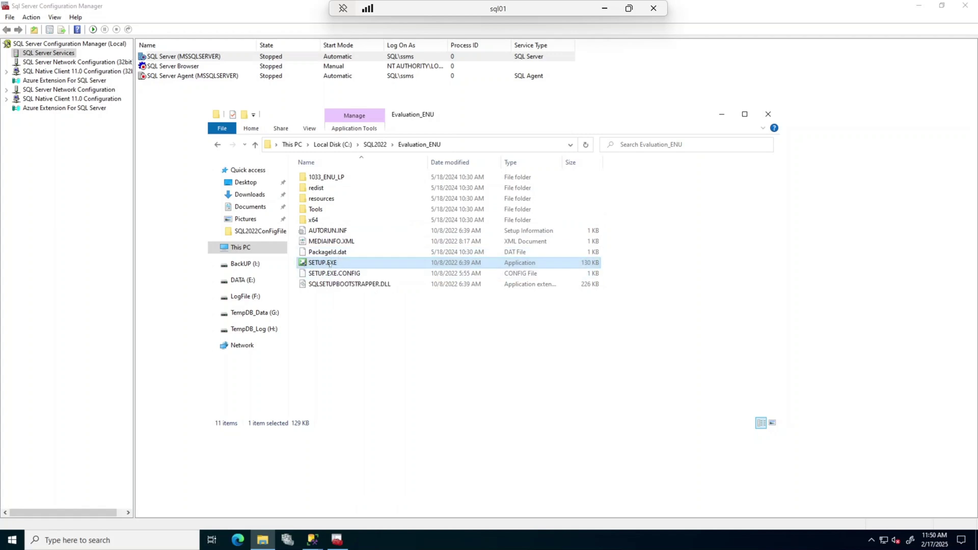
right_click(328, 264)
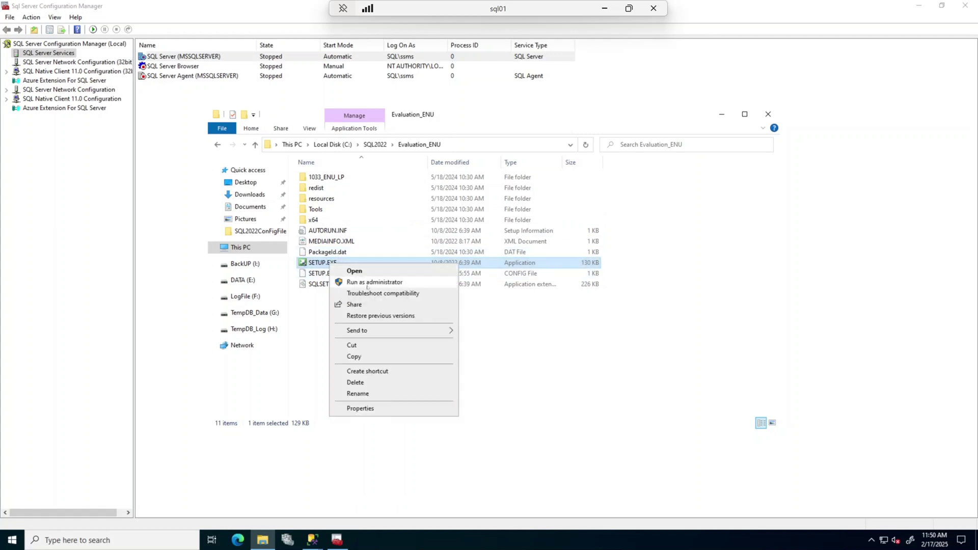
left_click(374, 283)
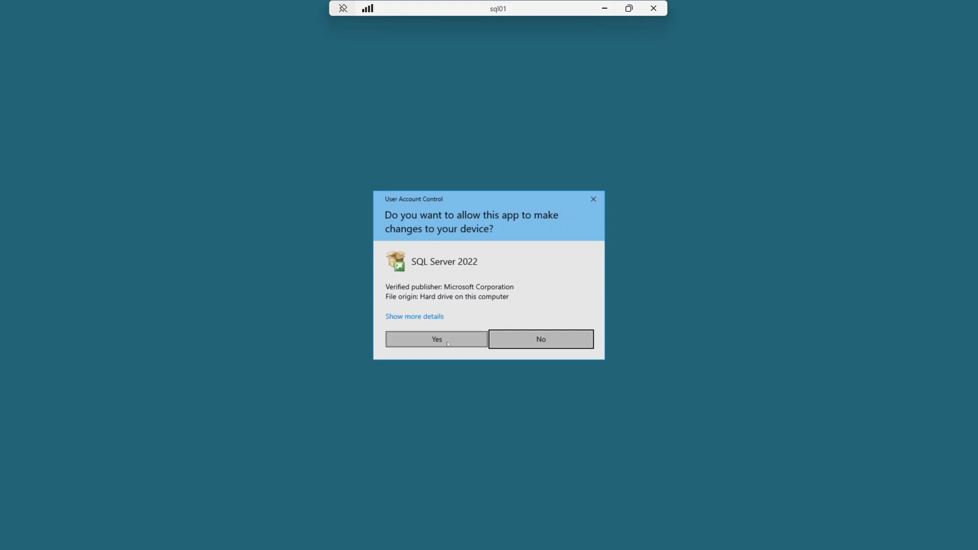
left_click(437, 338)
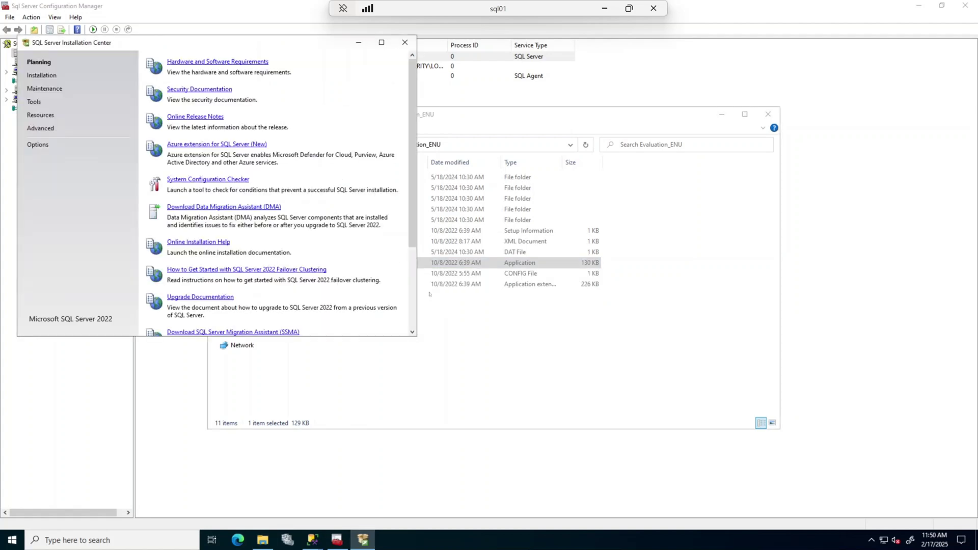
- Launch Edition Upgrade from the Installation Center's Maintenance page
left_click(45, 89)
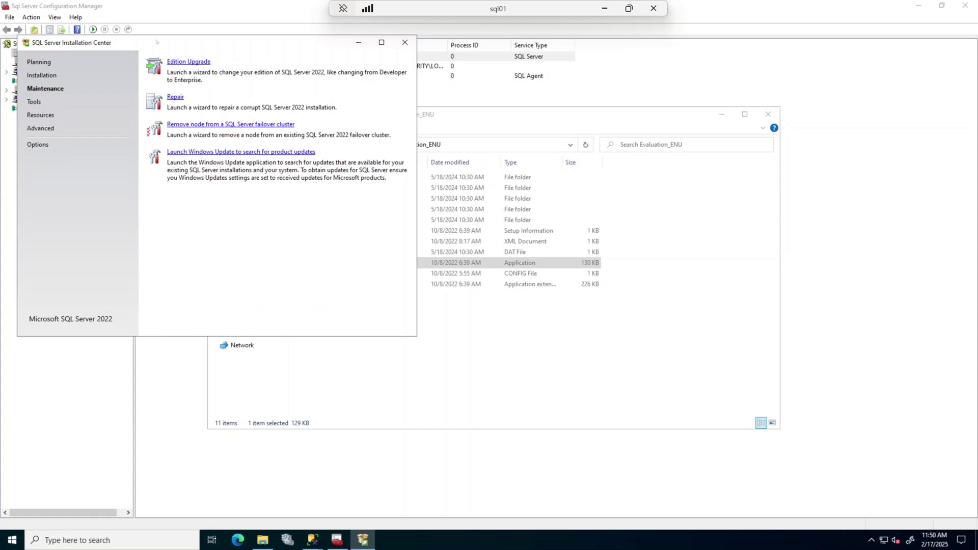
left_click(188, 62)
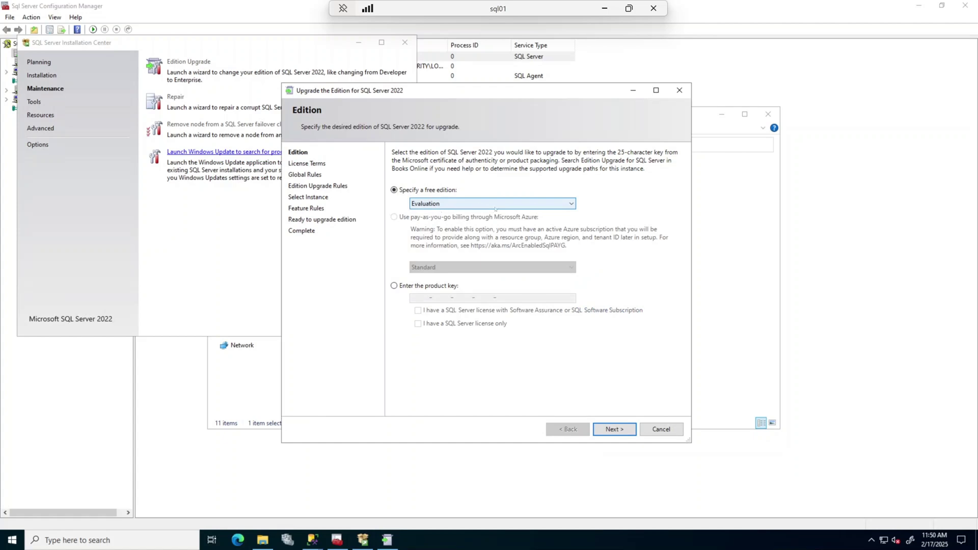
- Select Developer as the free edition and continue to the License Terms page
left_click(534, 203)
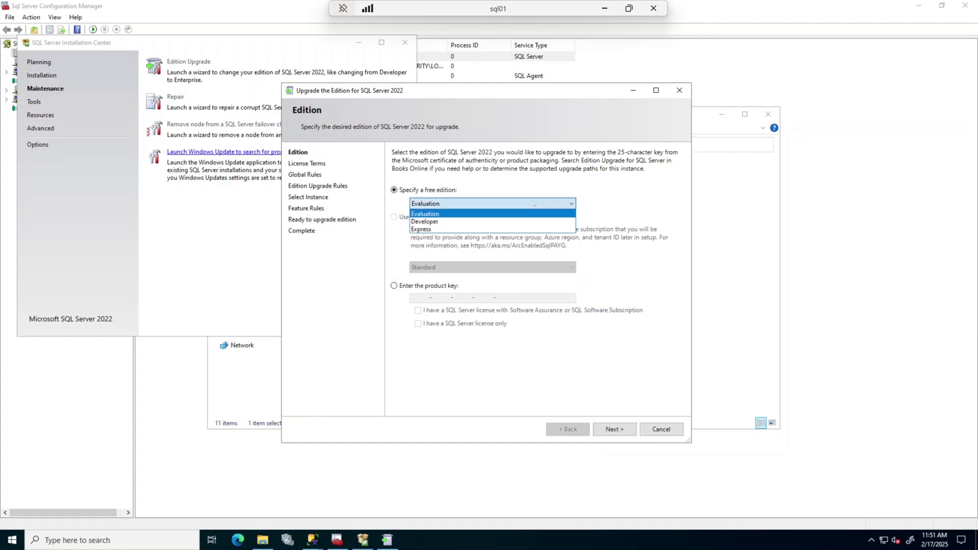
left_click(503, 222)
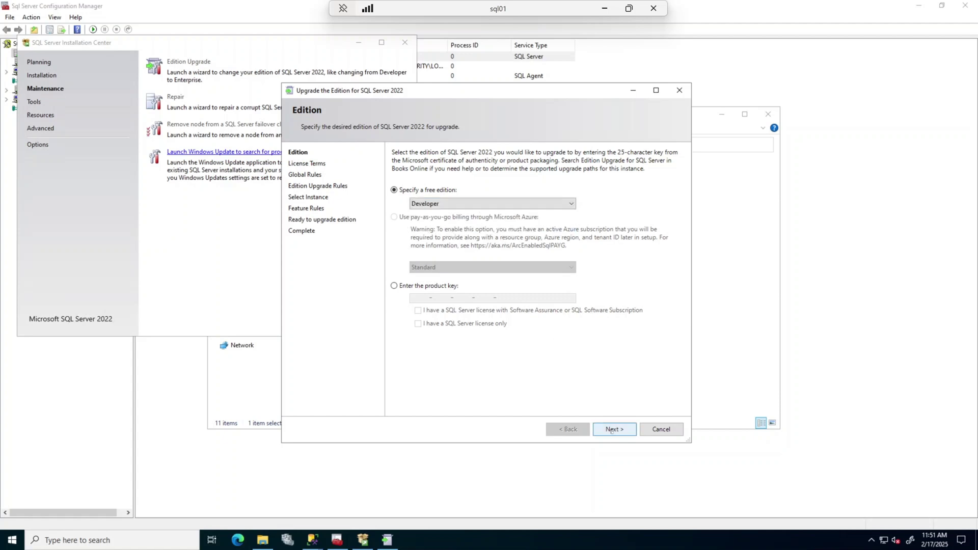
left_click(614, 430)
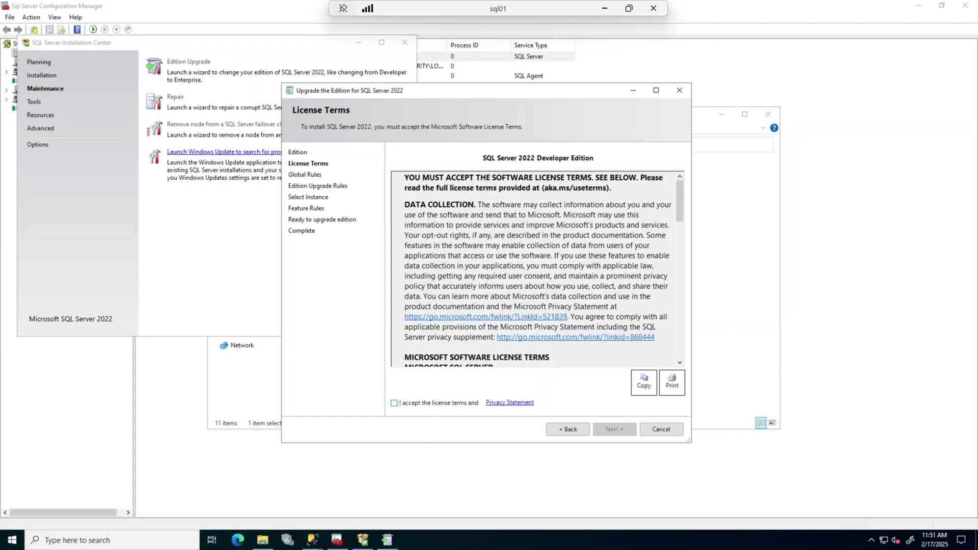
- Accept the license terms and continue to the Select Instance page
left_click(394, 403)
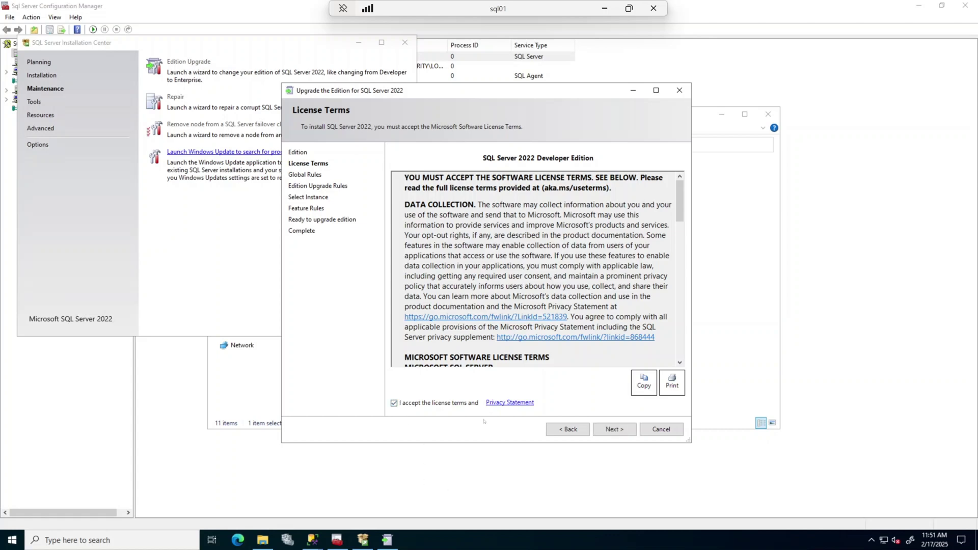
left_click(614, 430)
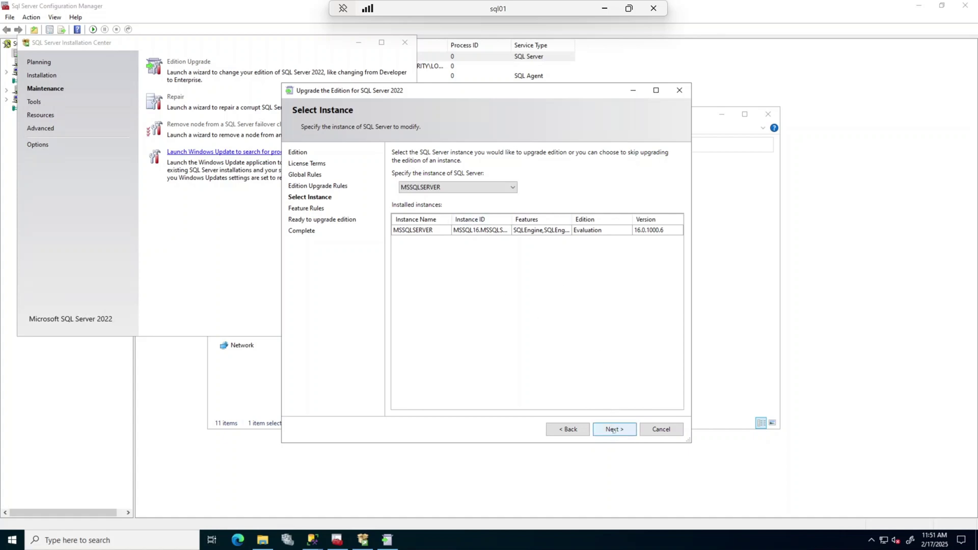
- Keep MSSQLSERVER selected and continue to the 'Ready to upgrade edition' summary
left_click(615, 430)
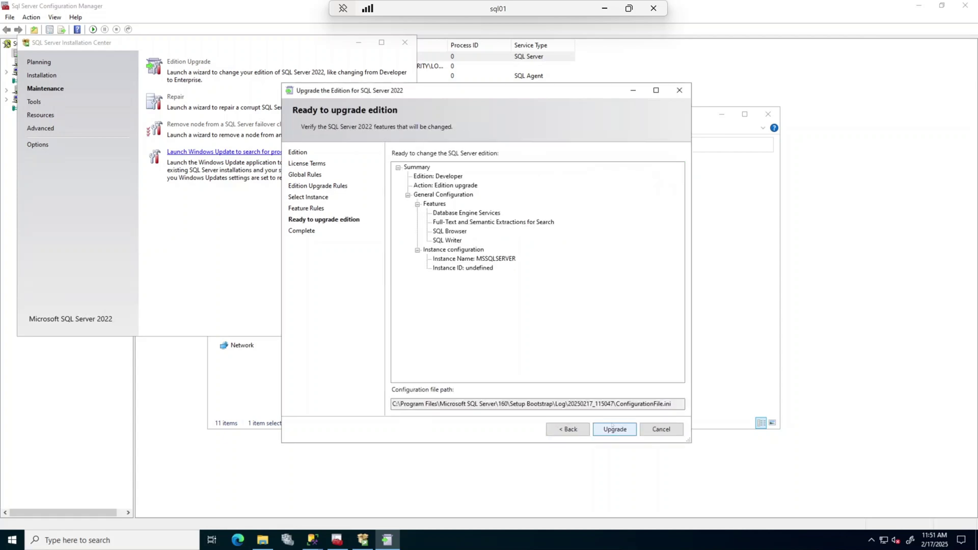
- Run the Developer edition upgrade and wait until every feature reports Succeeded
left_click(613, 430)
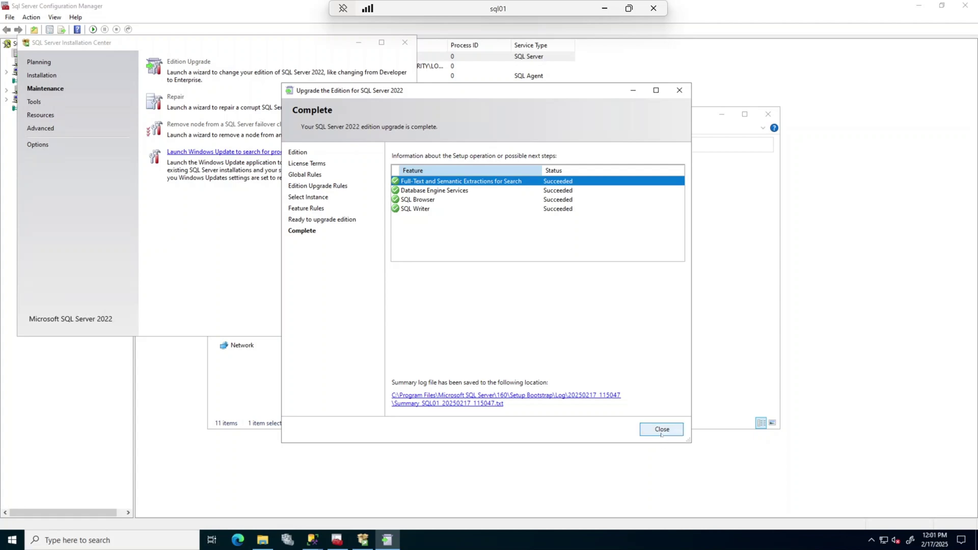
- Close the Complete page, then close the SQL Server Installation Center window
left_click(662, 430)
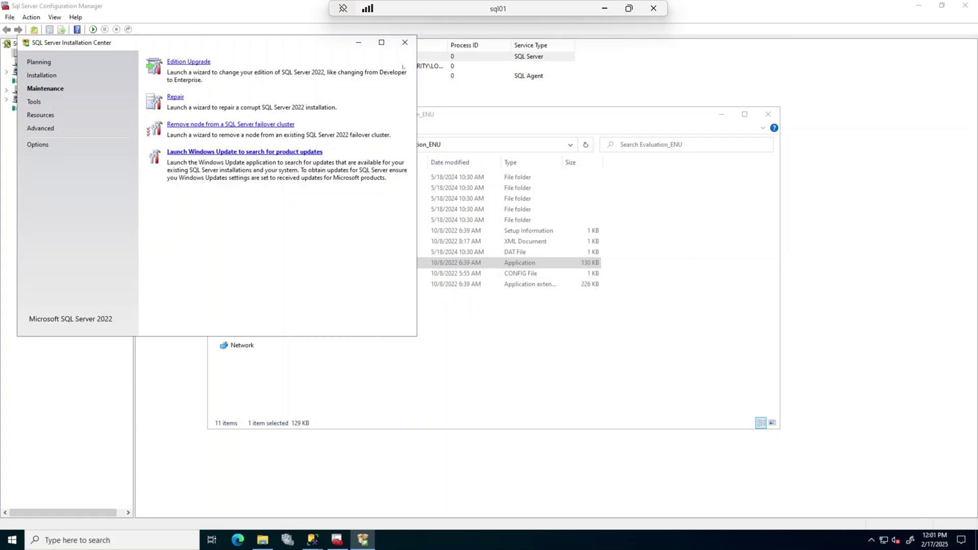
left_click(405, 43)
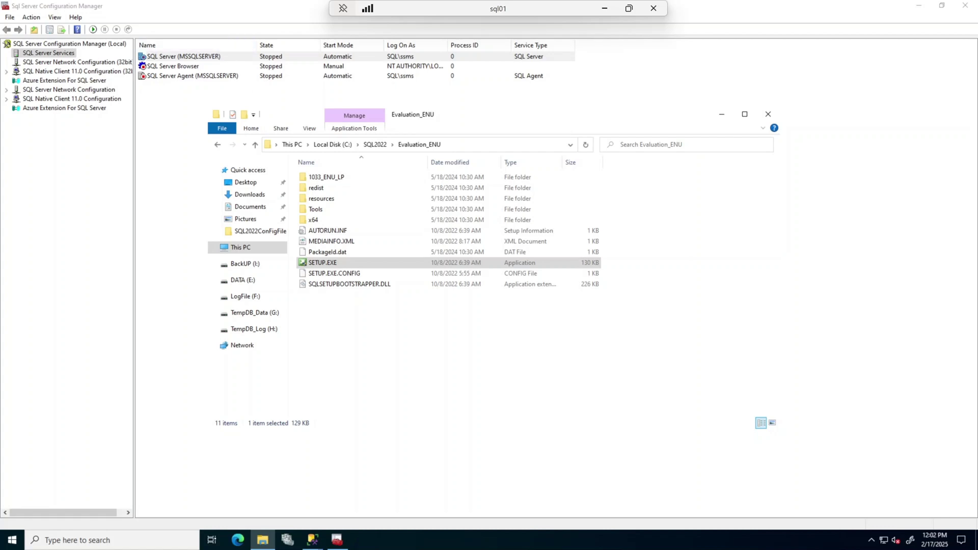
- Start the SQL Server (MSSQLSERVER) service so it runs with process ID 5040
left_click(182, 56)
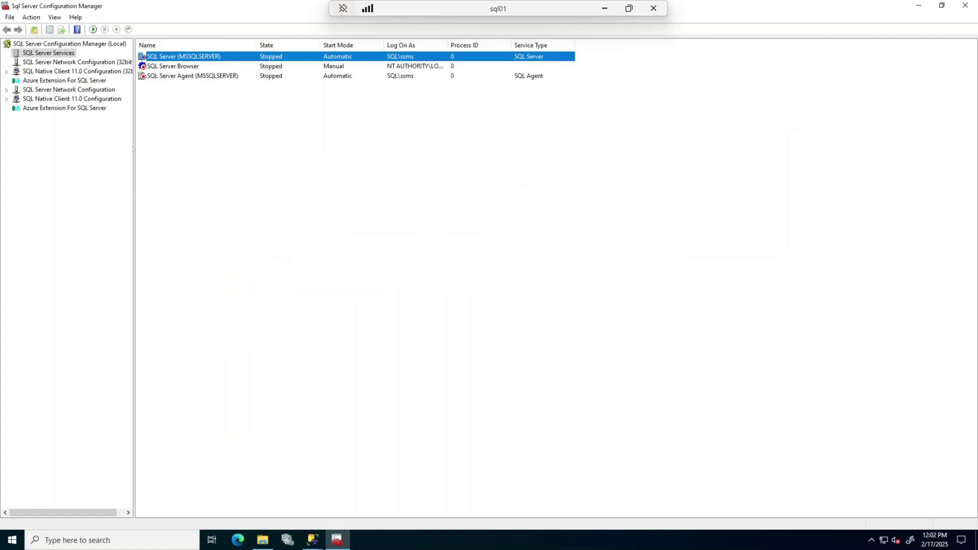
right_click(192, 57)
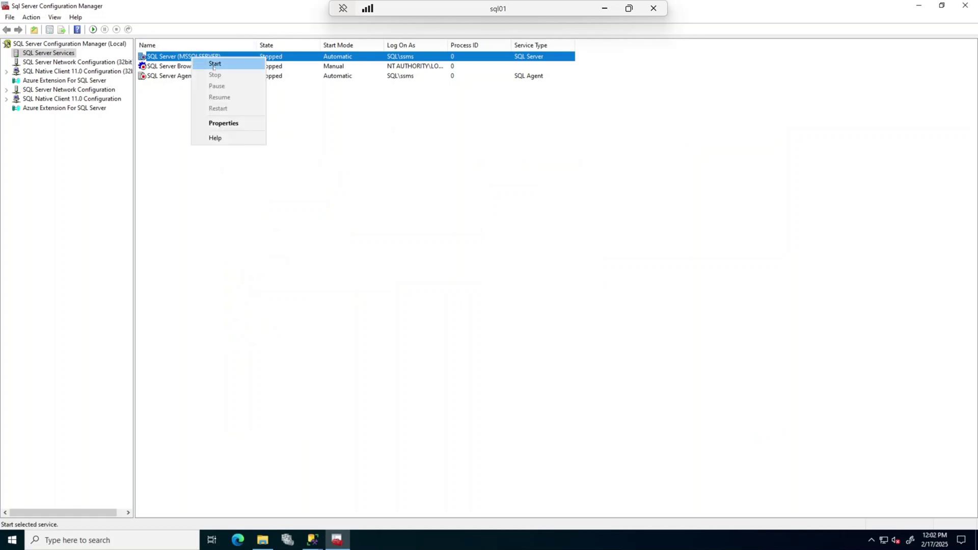
left_click(214, 64)
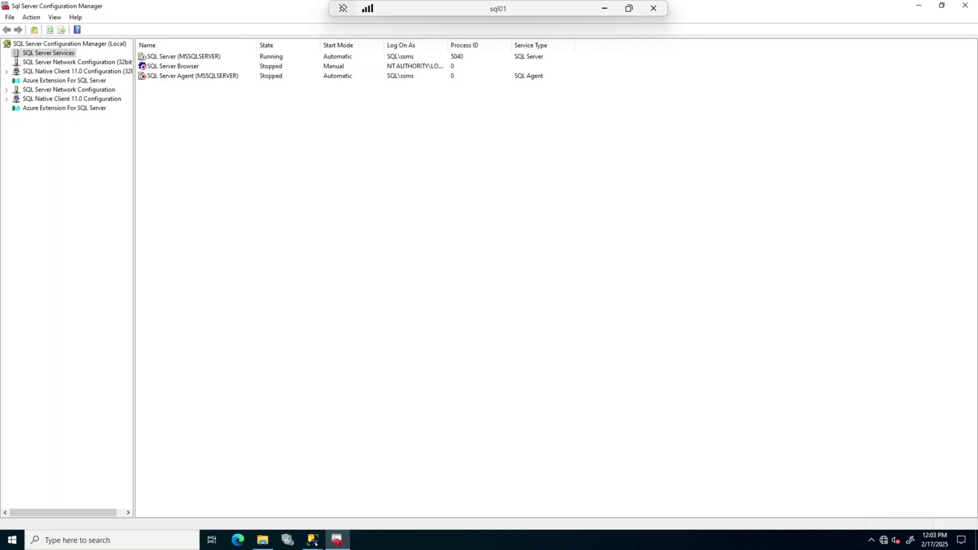
- Dismiss the SSMS connection error and open a new query window against master on SQL01
mouse_move(313, 541)
left_click(374, 489)
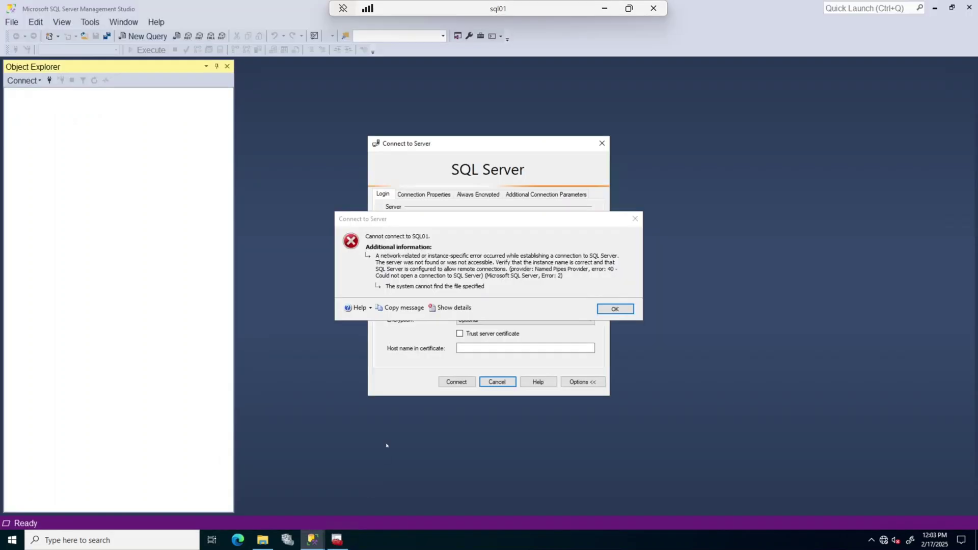
left_click(615, 309)
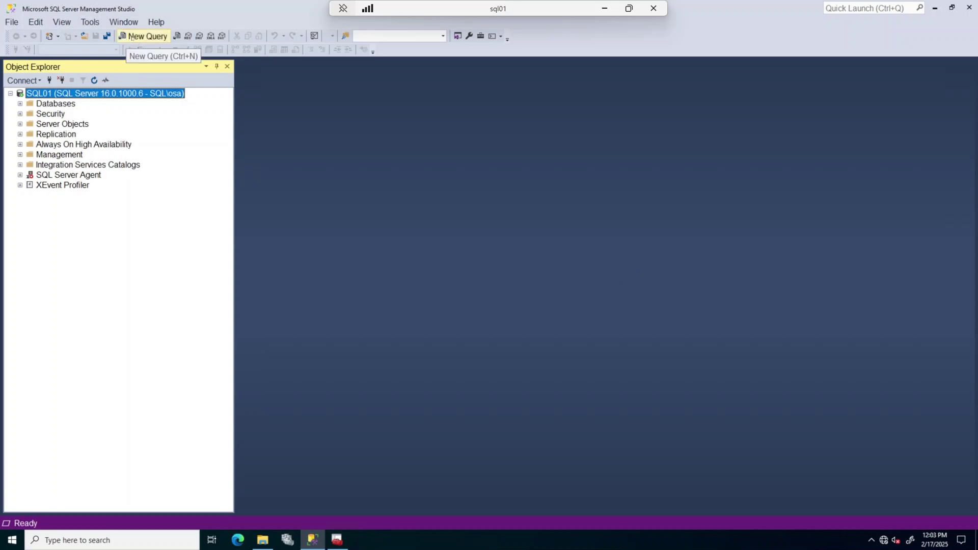
left_click(149, 36)
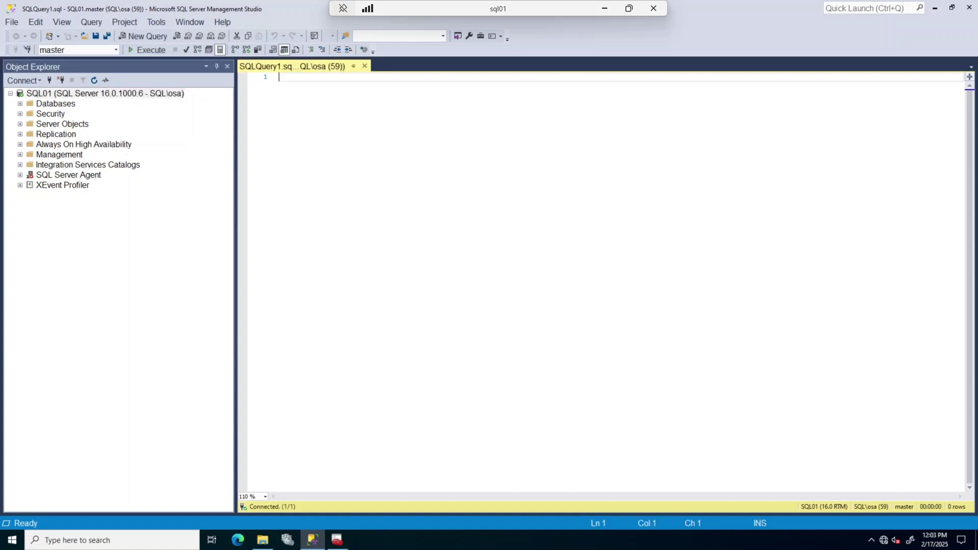
type("SELECT ")
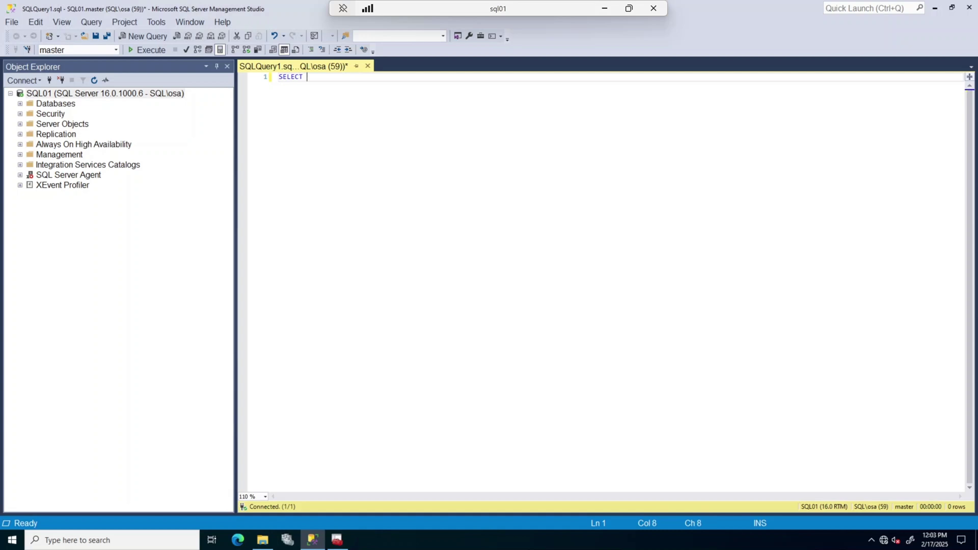
type("@@VERSI")
type("ON")
left_click(151, 50)
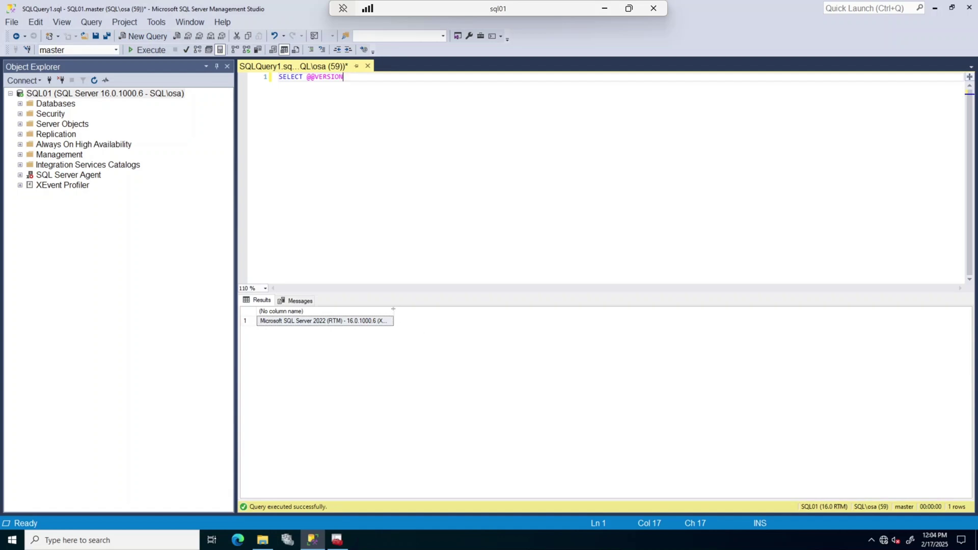
left_click_drag(394, 310, 858, 308)
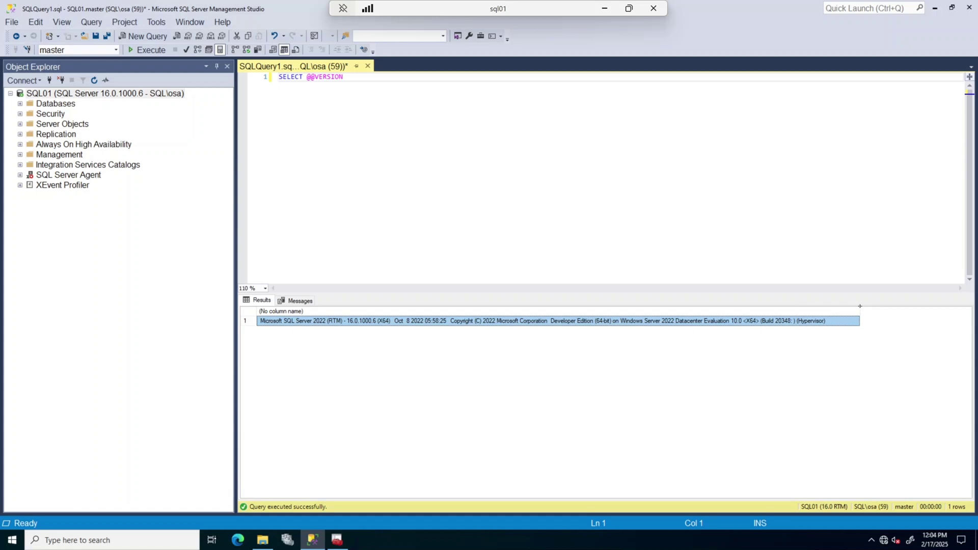